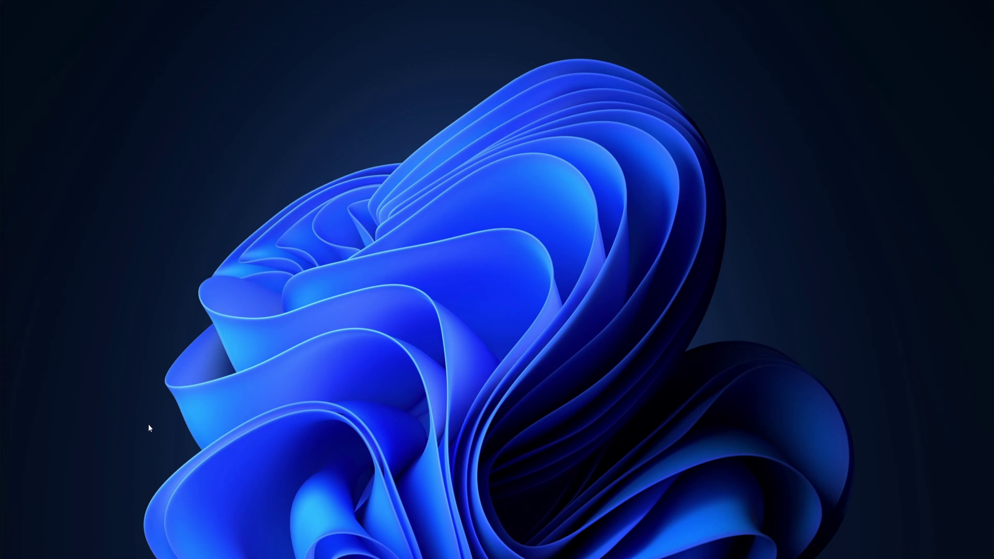
Search Start for 'device', launch Device Manager, and move its window to the screen centre.
key("super")
type("device")
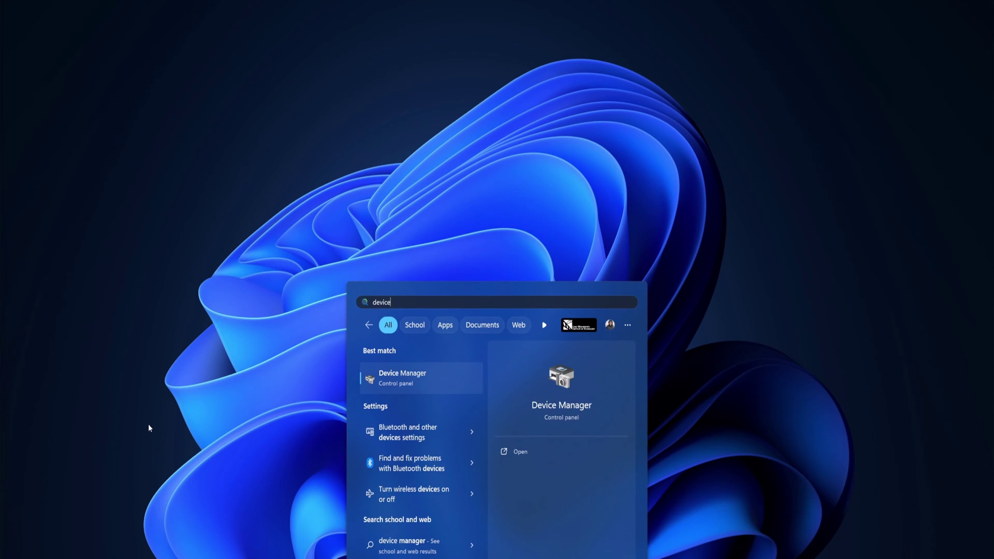
left_click(449, 378)
left_click_drag(140, 25, 400, 230)
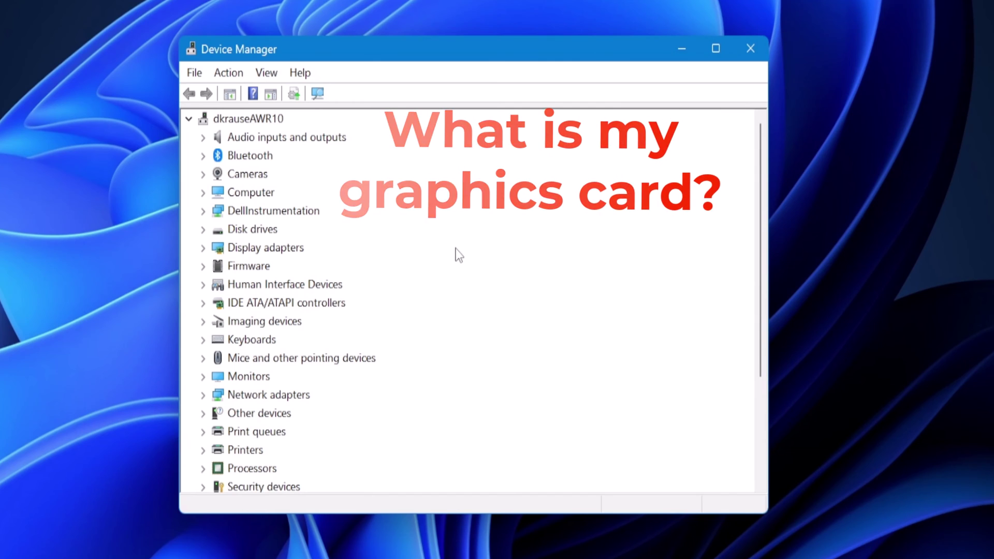
Expand Display adapters and view the NVIDIA GeForce RTX 3060's actions, then dismiss them unchanged.
left_click(276, 248)
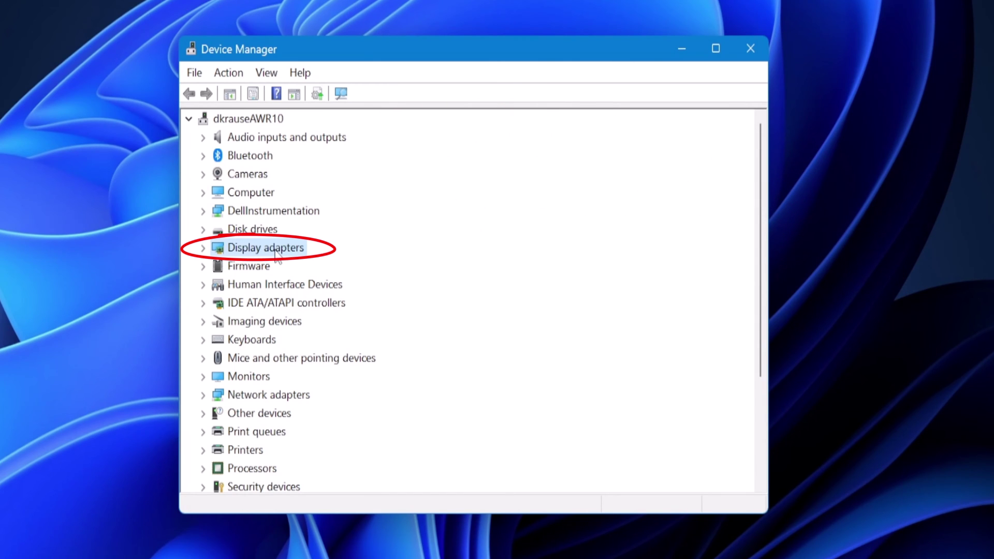
left_click(204, 249)
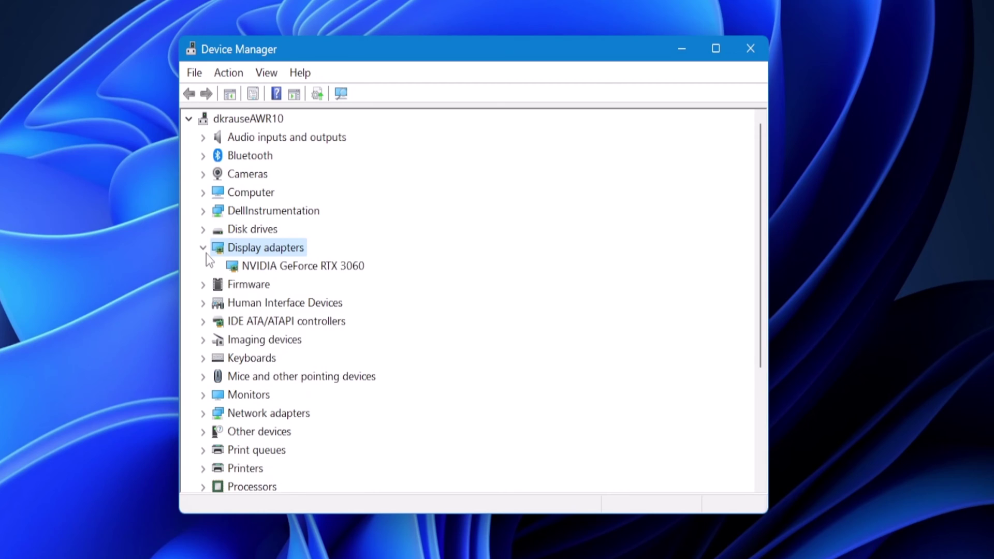
right_click(333, 268)
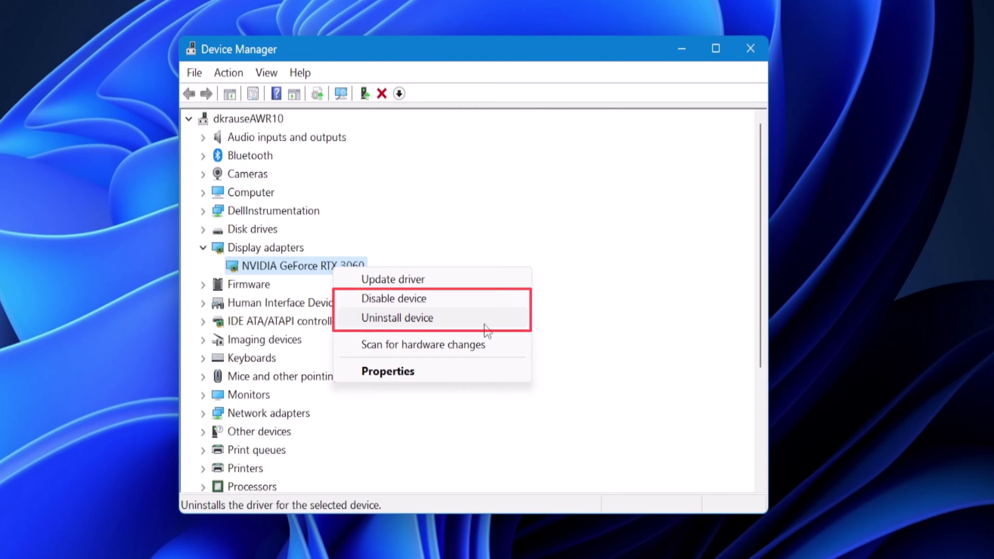
left_click(362, 194)
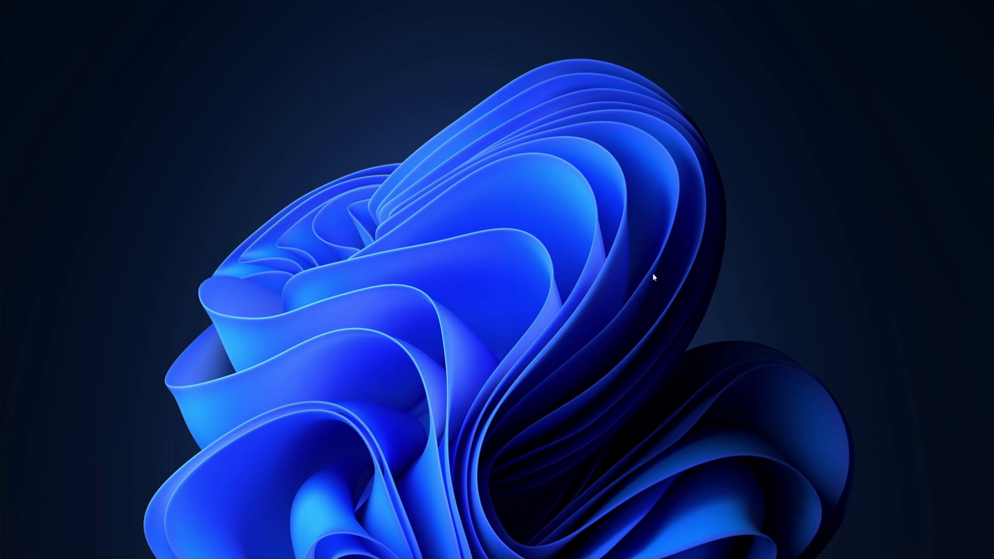
key("super")
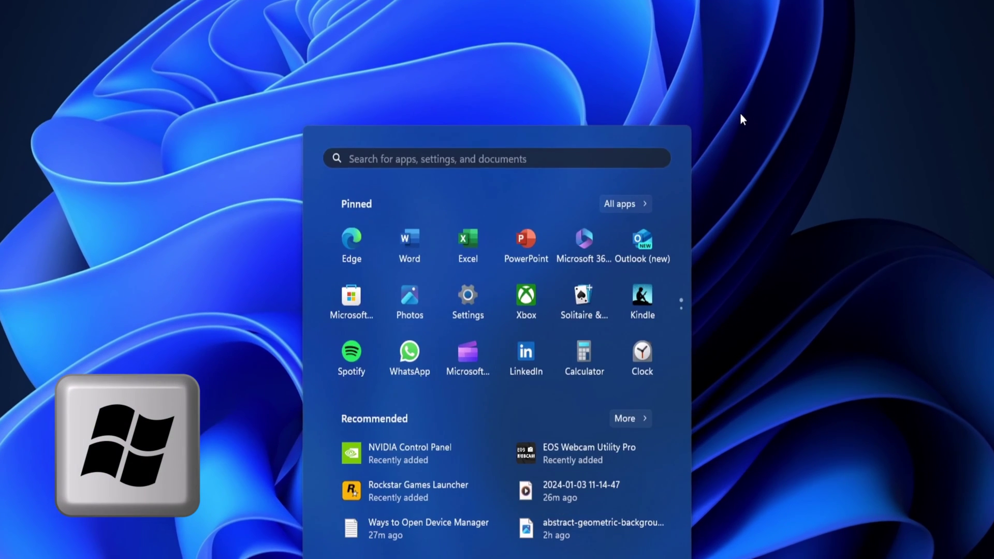
type("devi")
key("BackSpace")
key("BackSpace")
type("g")
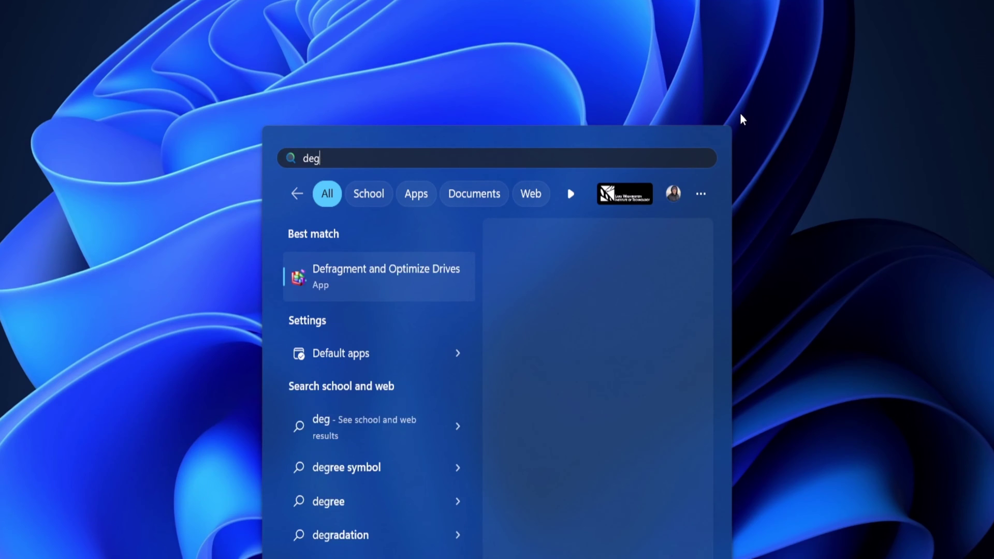
key("BackSpace")
type("vice manag")
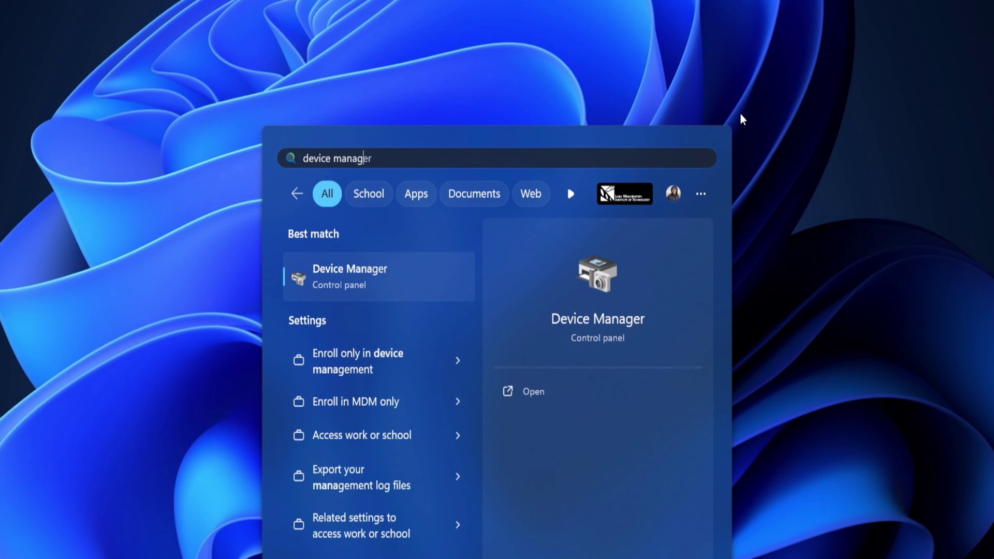
type("er")
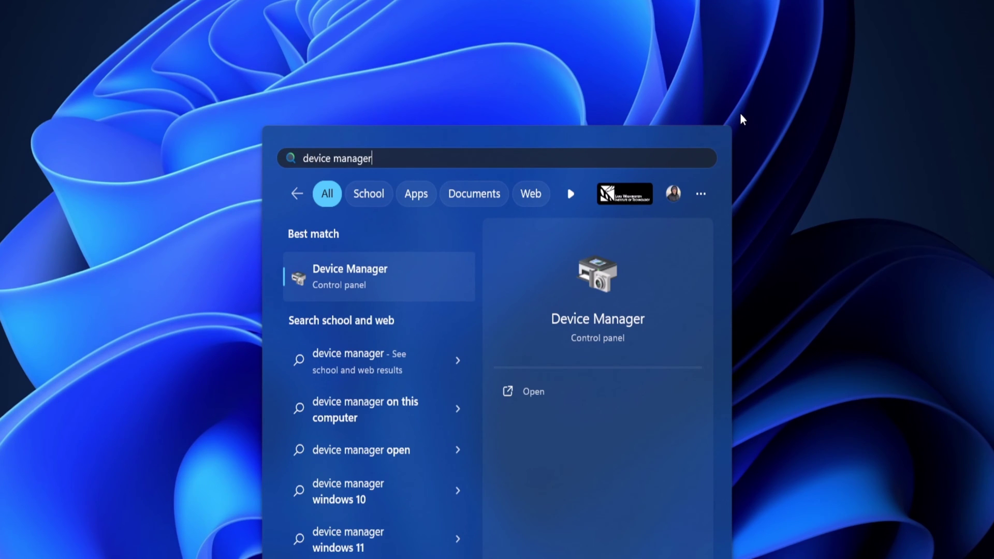
left_click(445, 267)
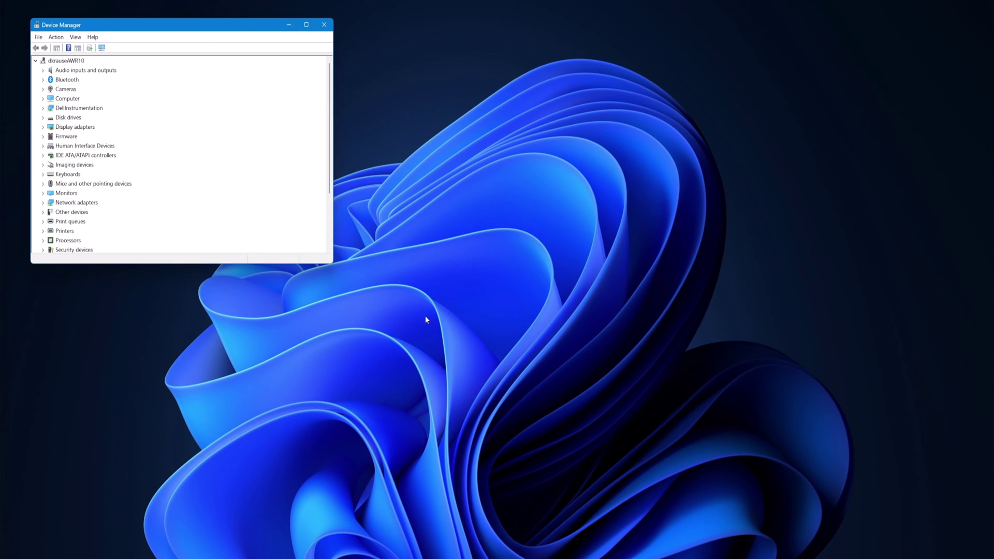
left_click(325, 25)
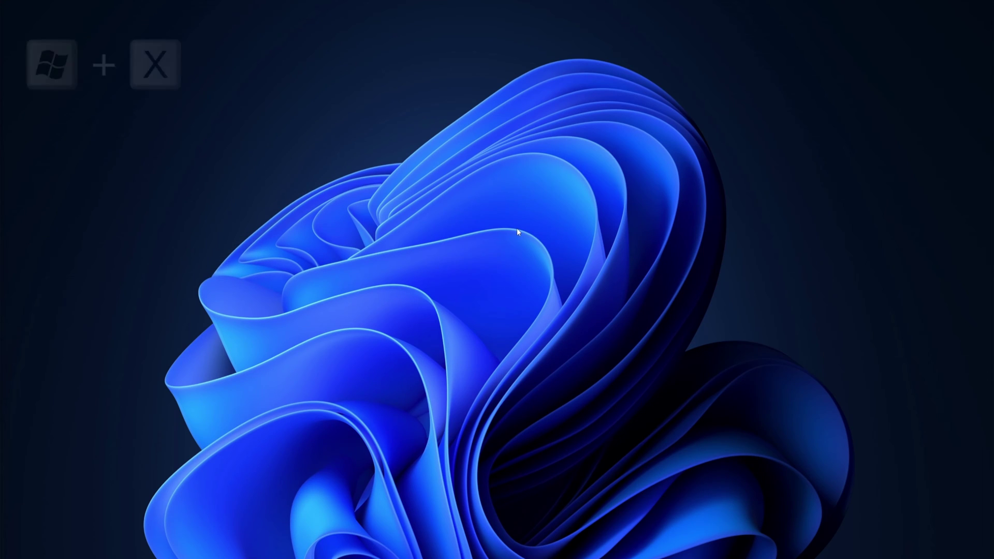
key("super+x")
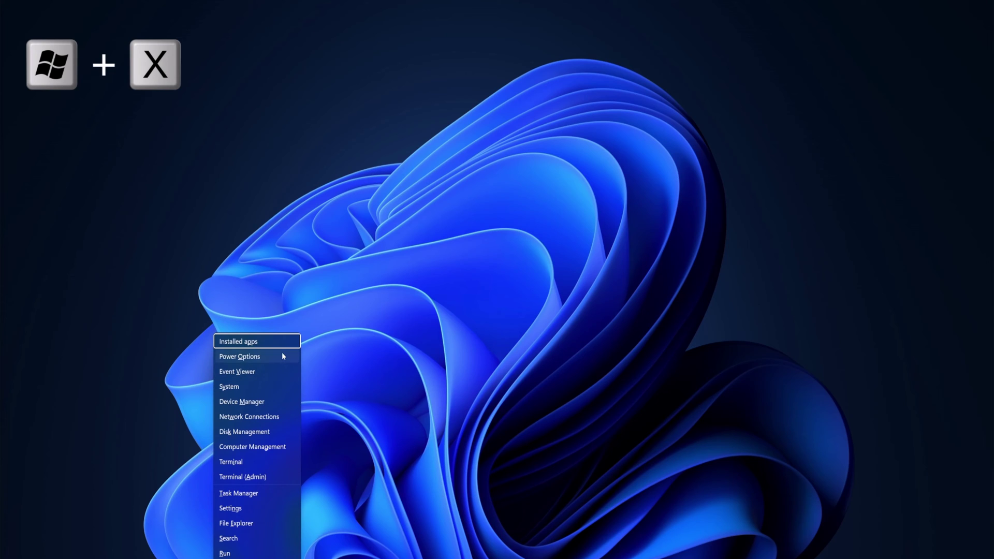
left_click(278, 408)
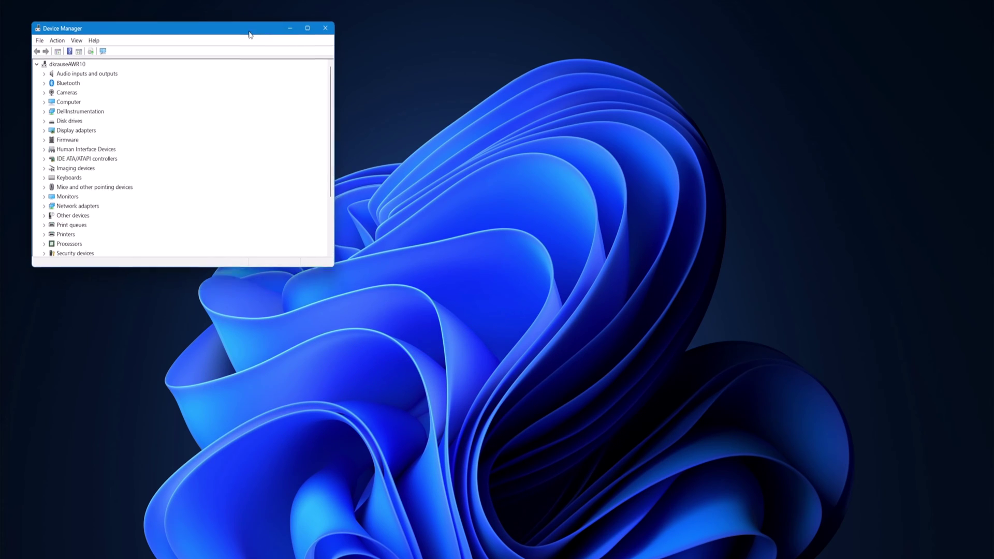
left_click_drag(207, 24, 265, 64)
left_click(383, 65)
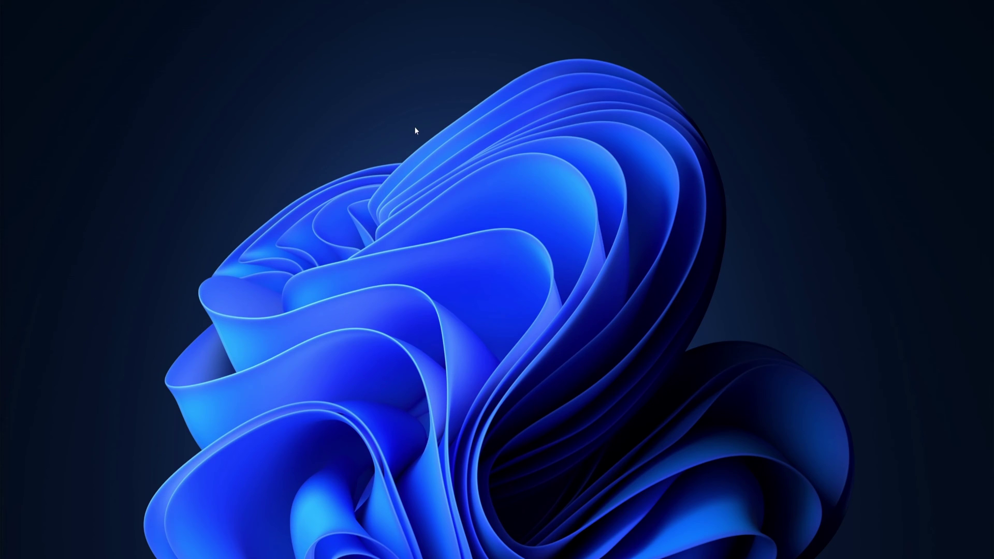
key("super+r")
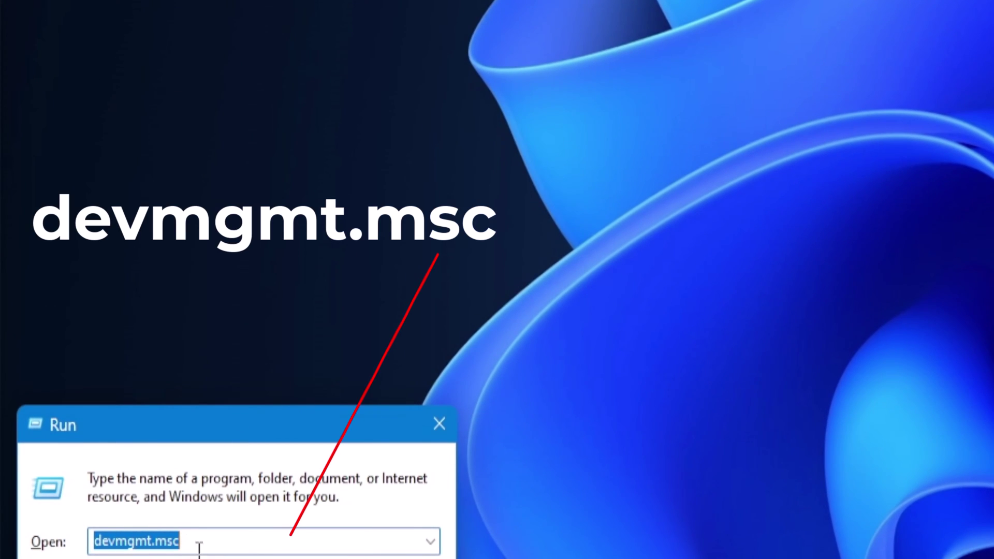
key("Return")
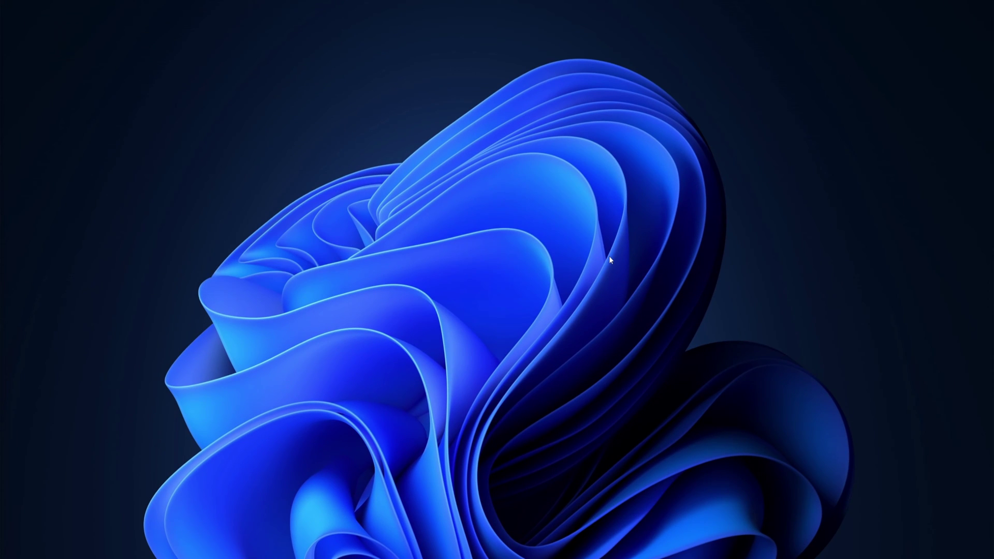
key("super")
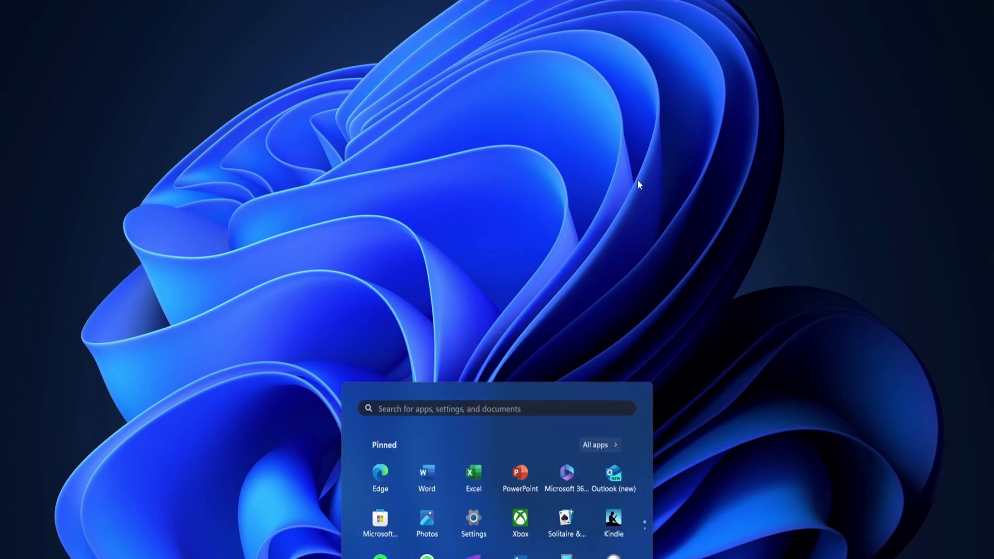
type("control panel")
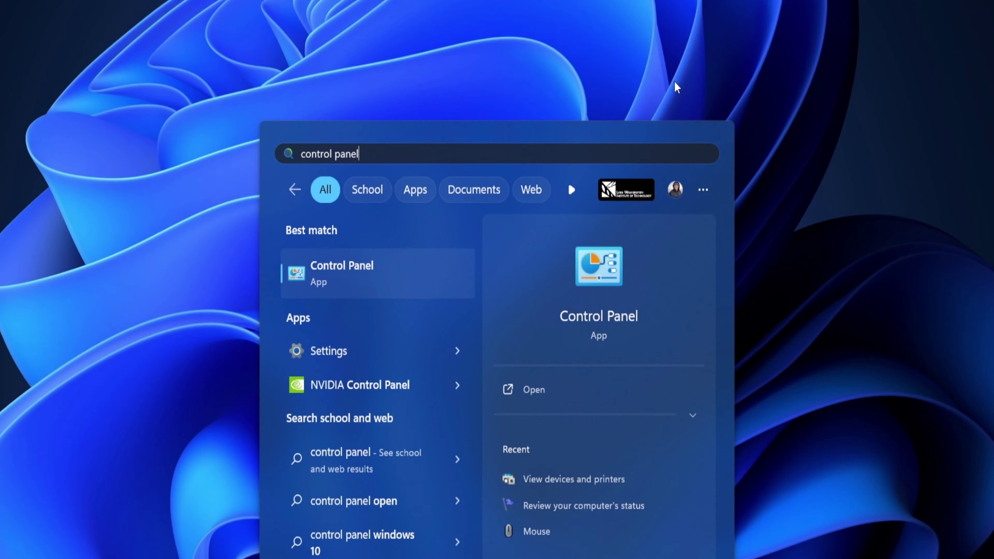
key("Return")
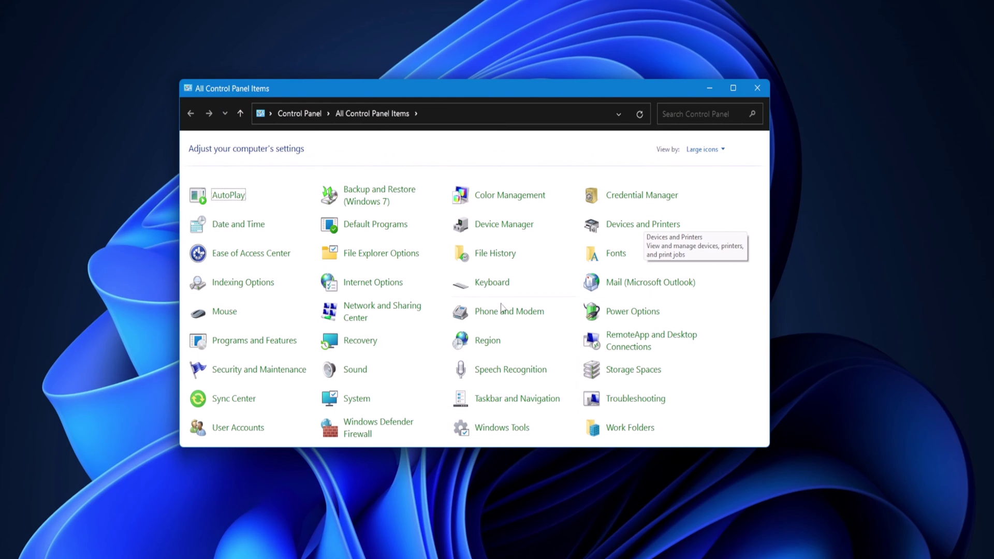
left_click(703, 150)
left_click(715, 163)
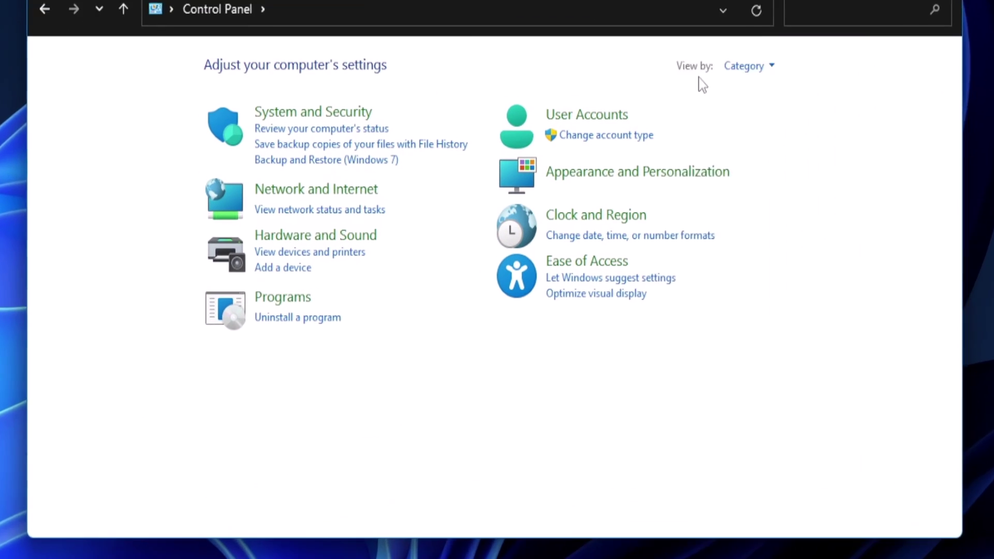
left_click(772, 67)
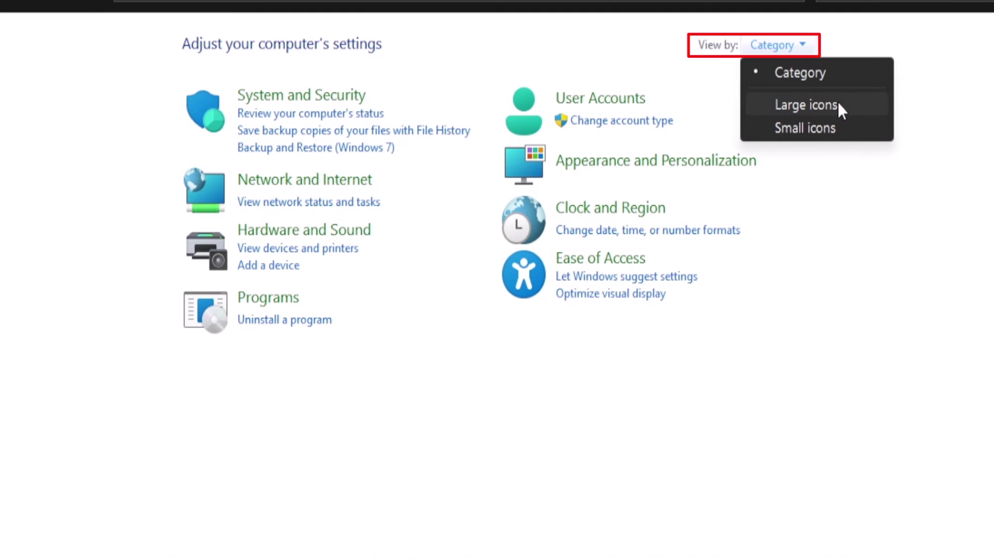
left_click(850, 107)
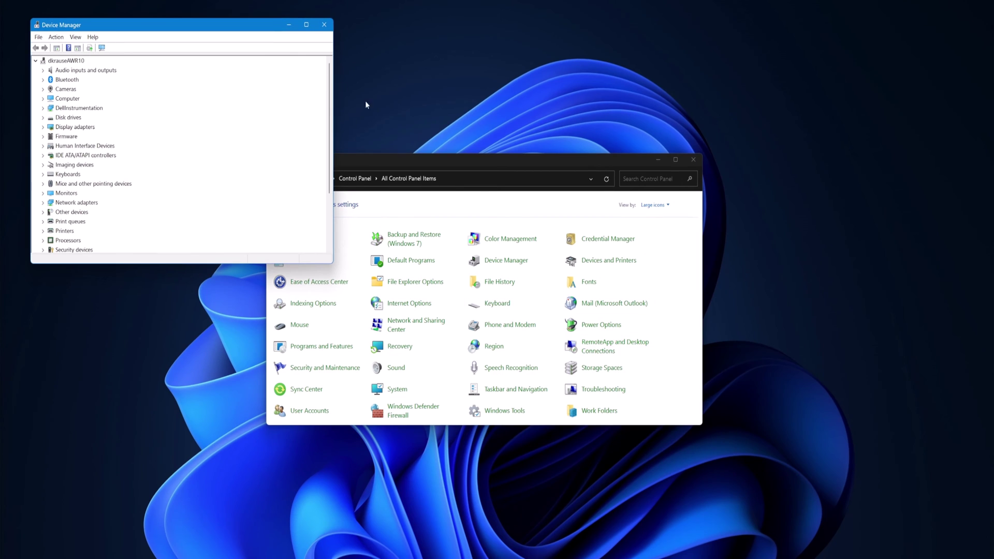
left_click(324, 24)
left_click(693, 161)
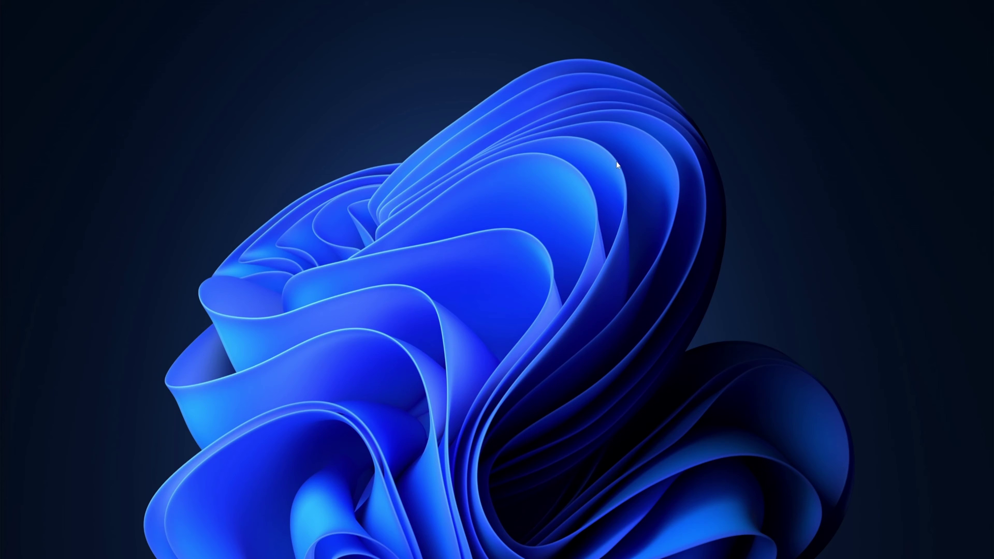
key("super")
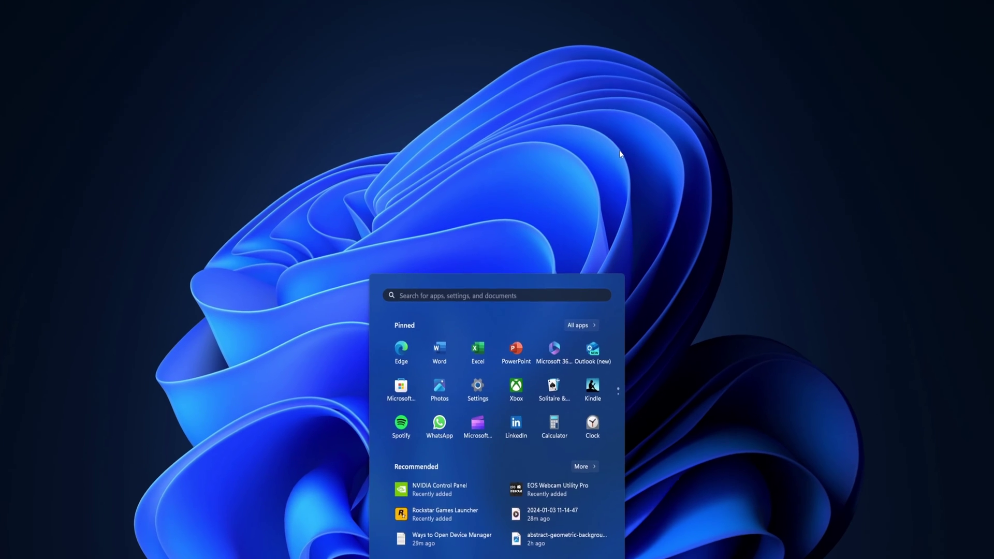
type("settings")
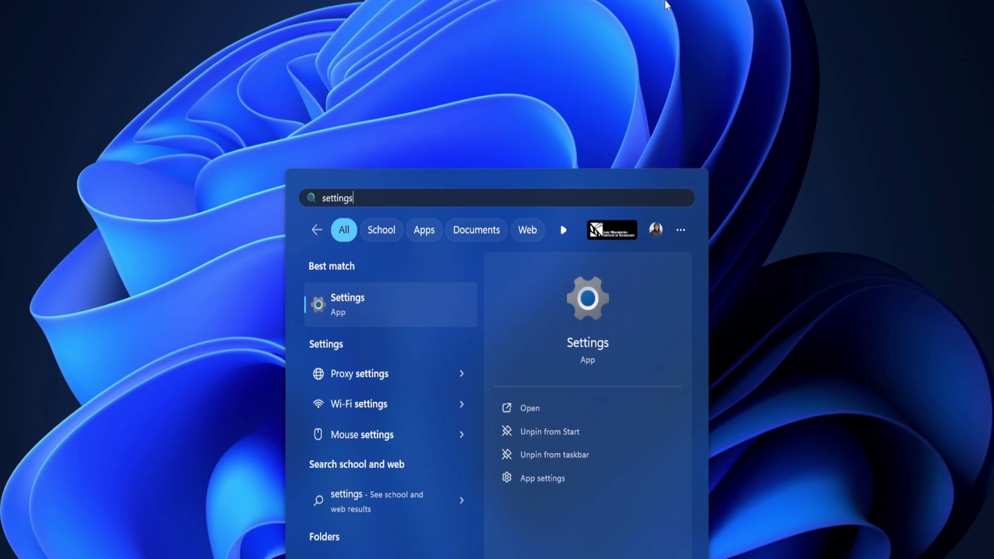
left_click(667, 6)
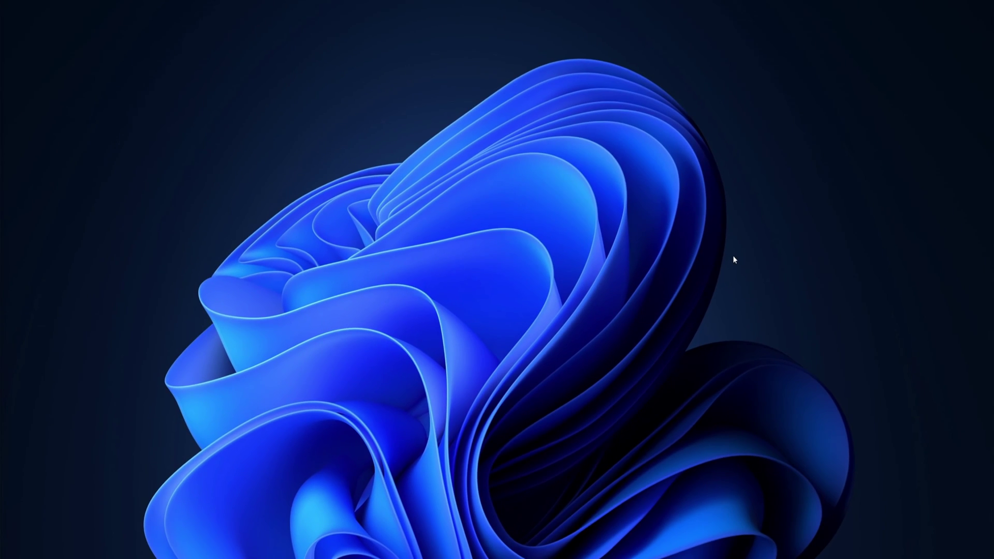
key("super+i")
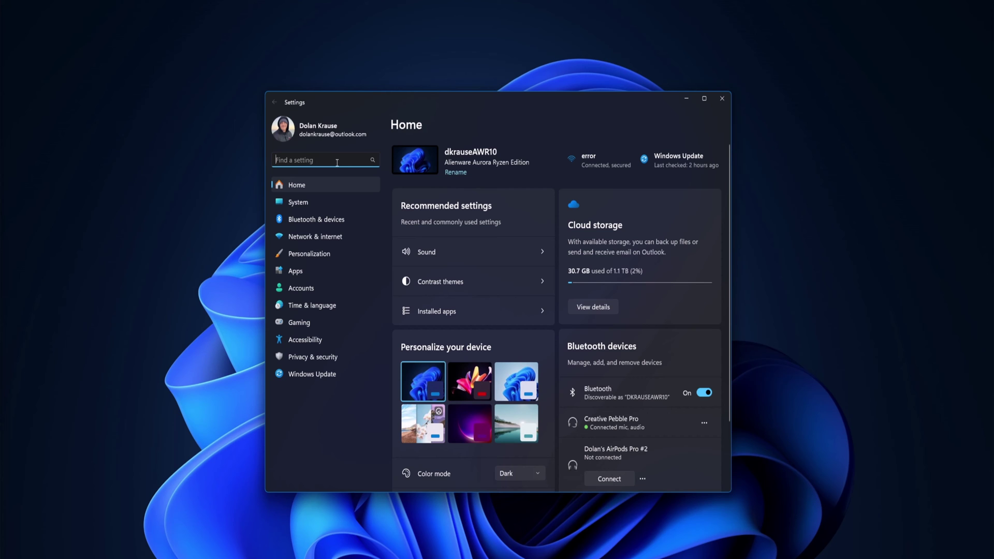
type("device manager")
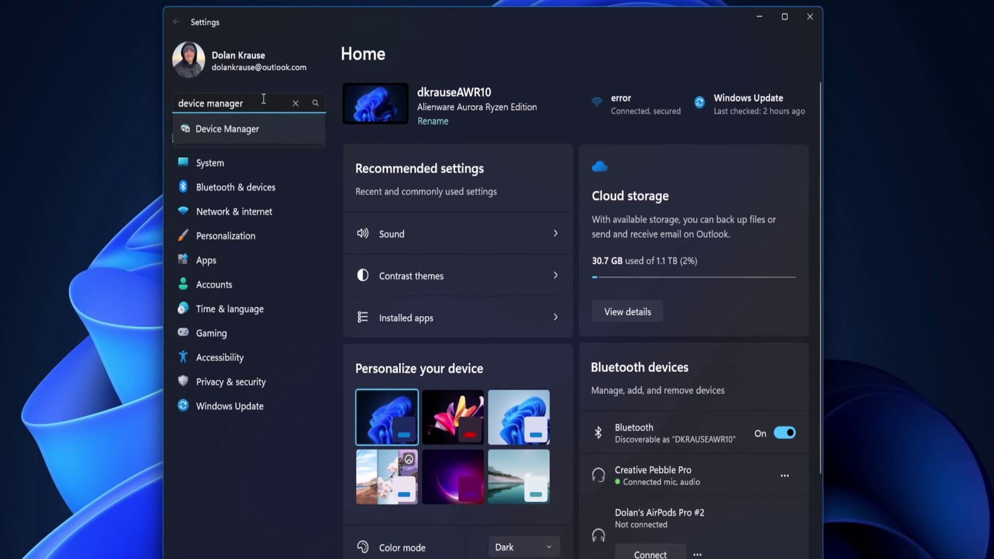
left_click(278, 134)
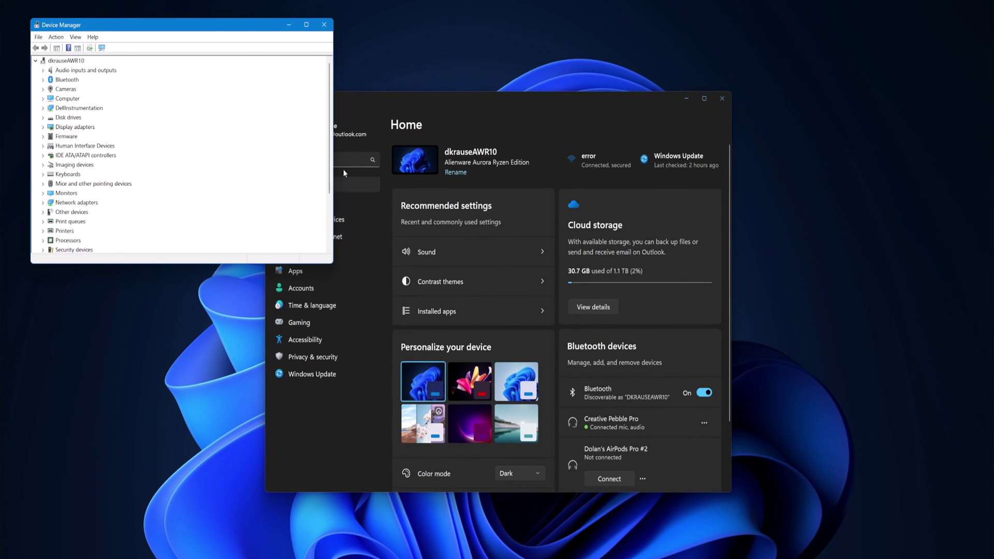
left_click(324, 24)
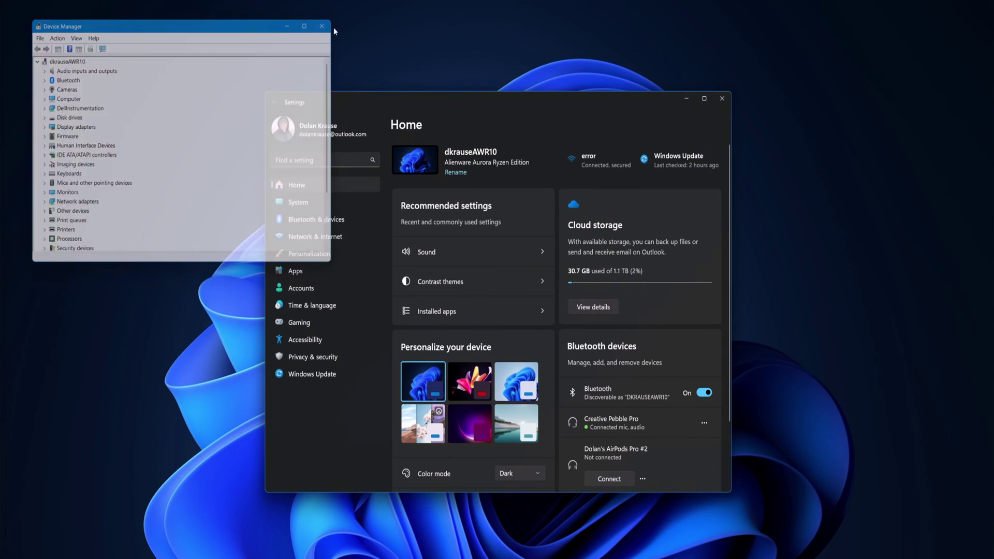
left_click(723, 103)
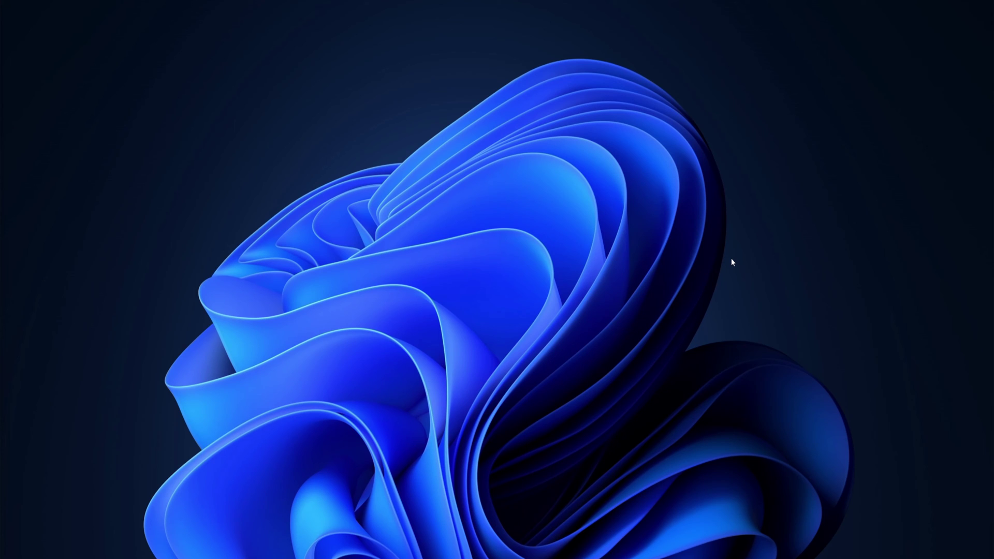
key("super")
key("super")
key("super+e")
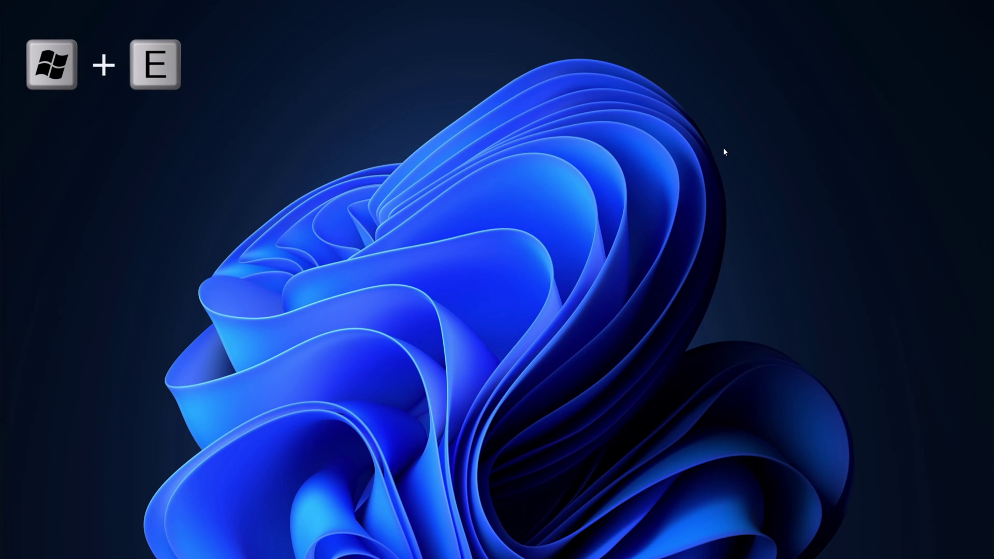
left_click_drag(616, 148, 523, 150)
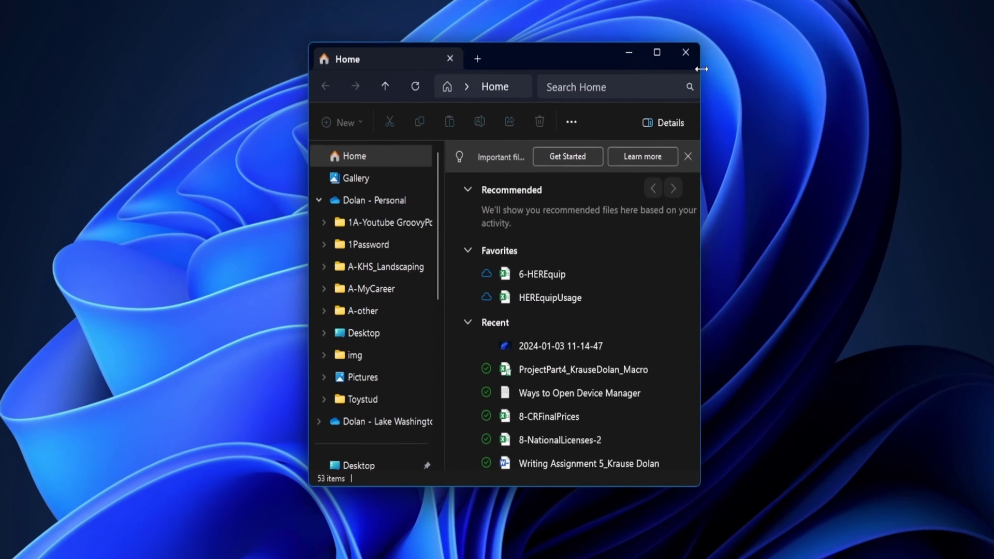
left_click_drag(701, 69, 992, 68)
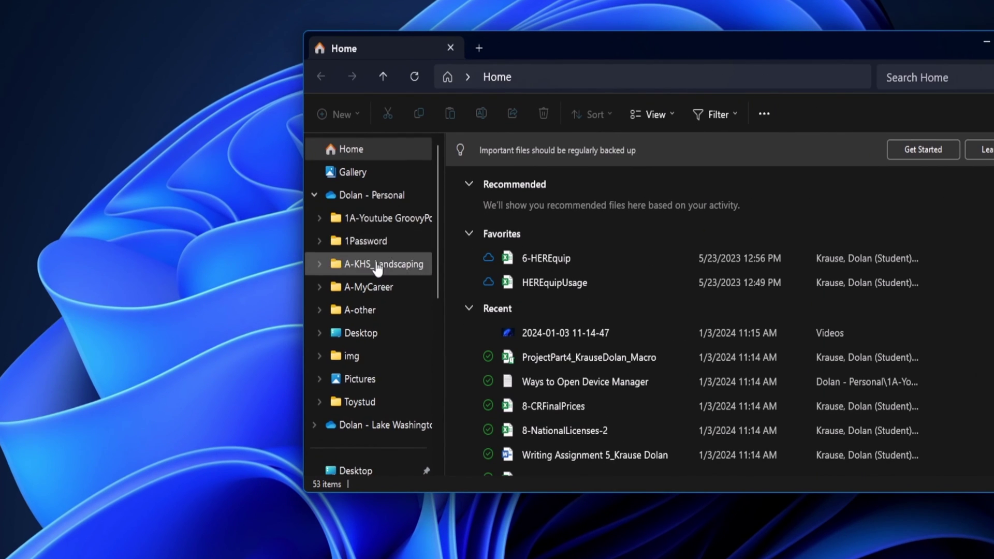
scroll(378, 264, "down", 5)
left_click(378, 425)
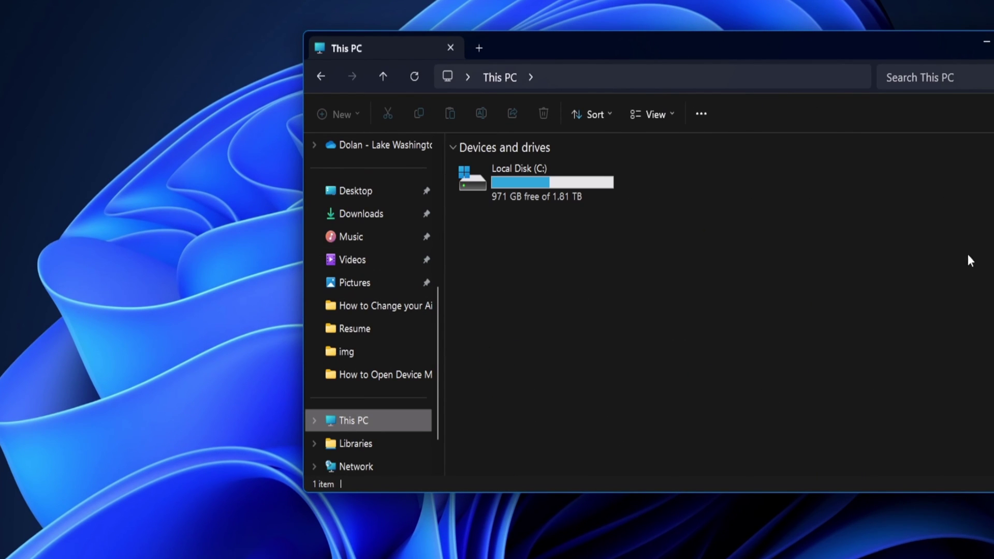
left_click(710, 79)
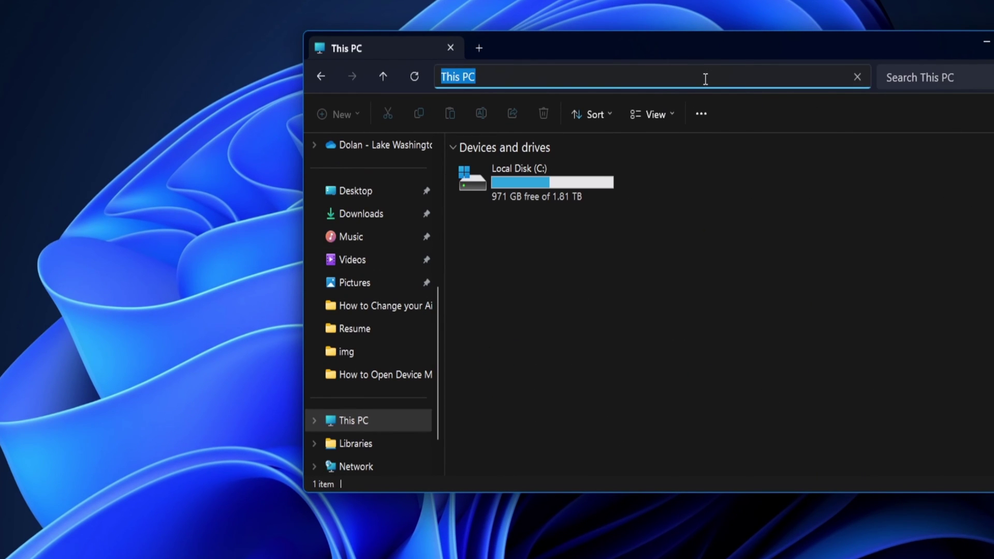
type("devn")
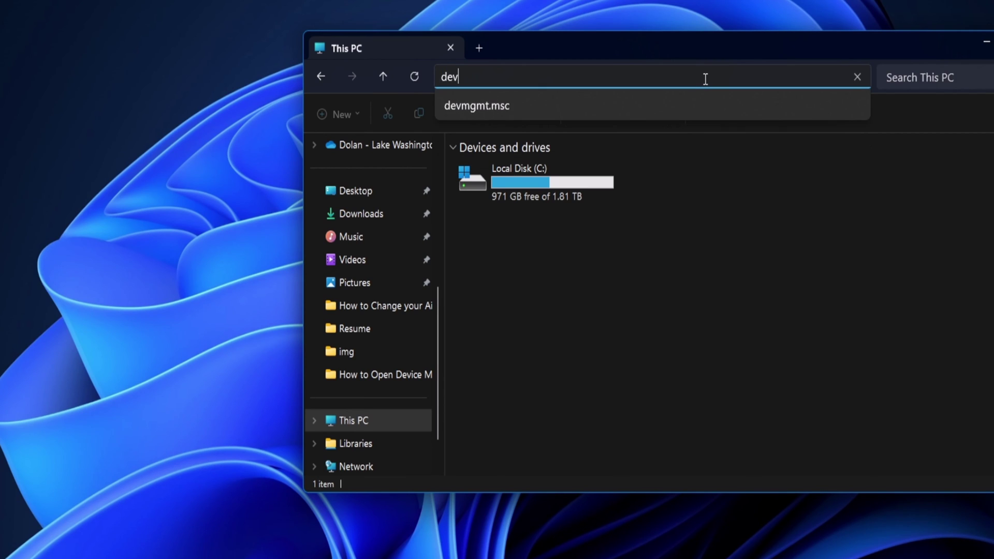
type("g")
key("BackSpace")
key("BackSpace")
type("mgmt")
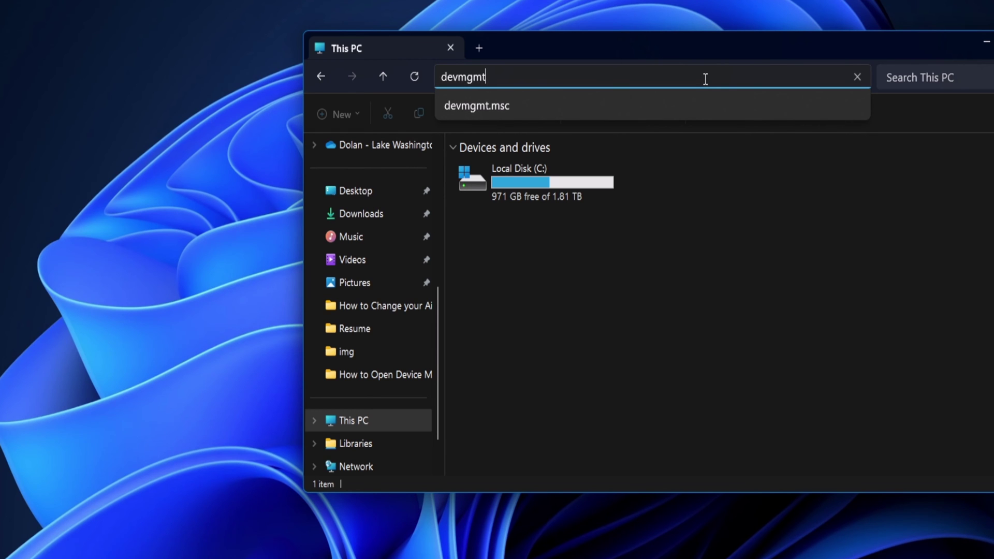
left_click(707, 104)
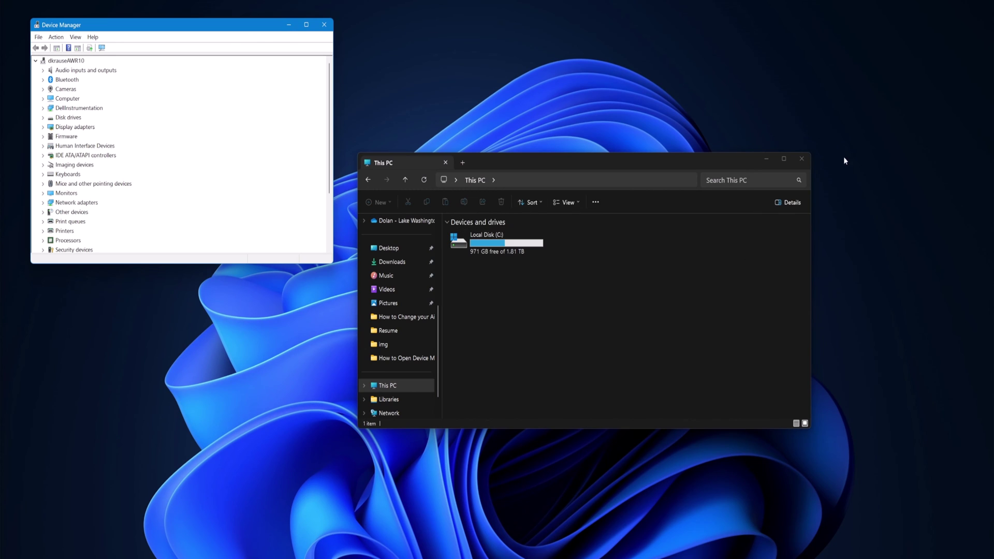
left_click(801, 159)
left_click(323, 24)
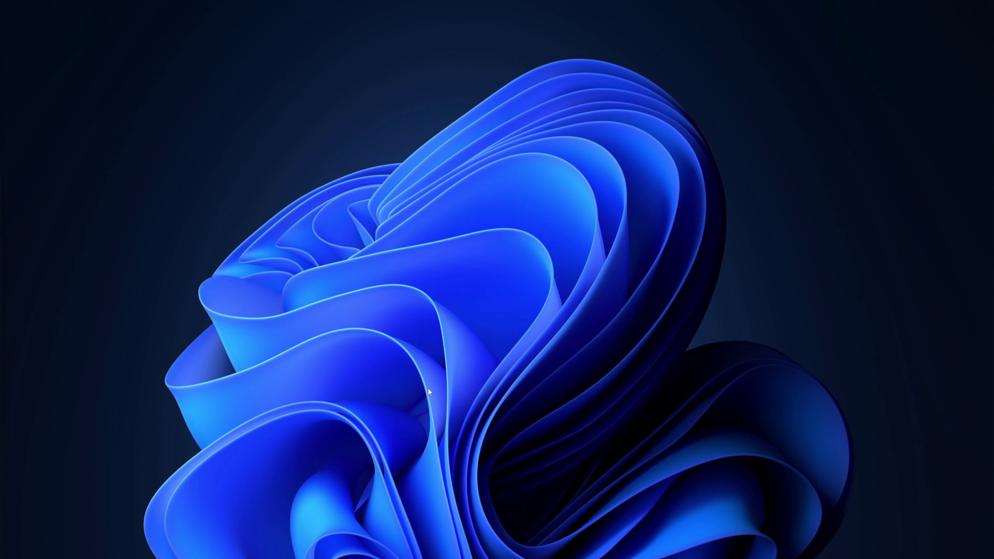
key("super")
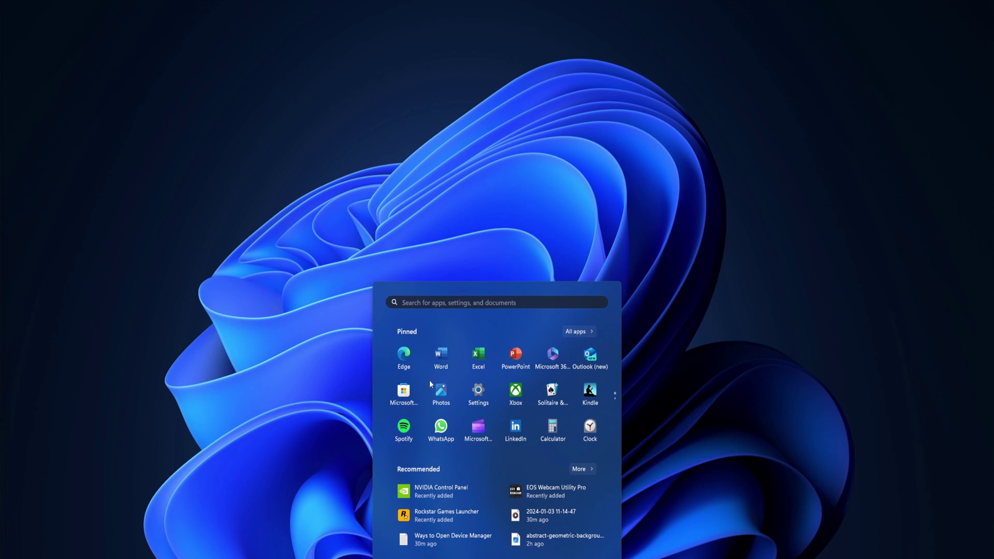
key("super")
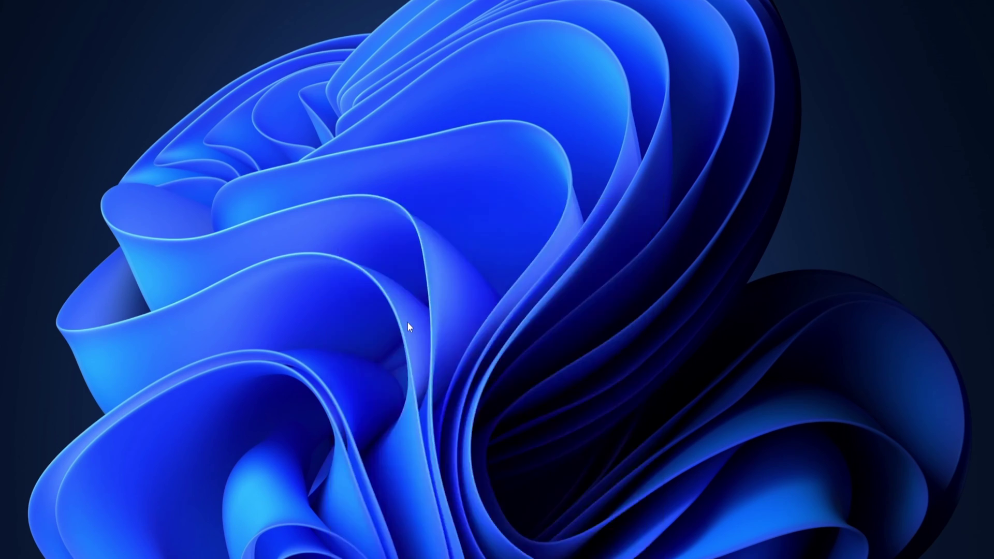
key("super")
type("p")
key("BackSpace")
type("powershell")
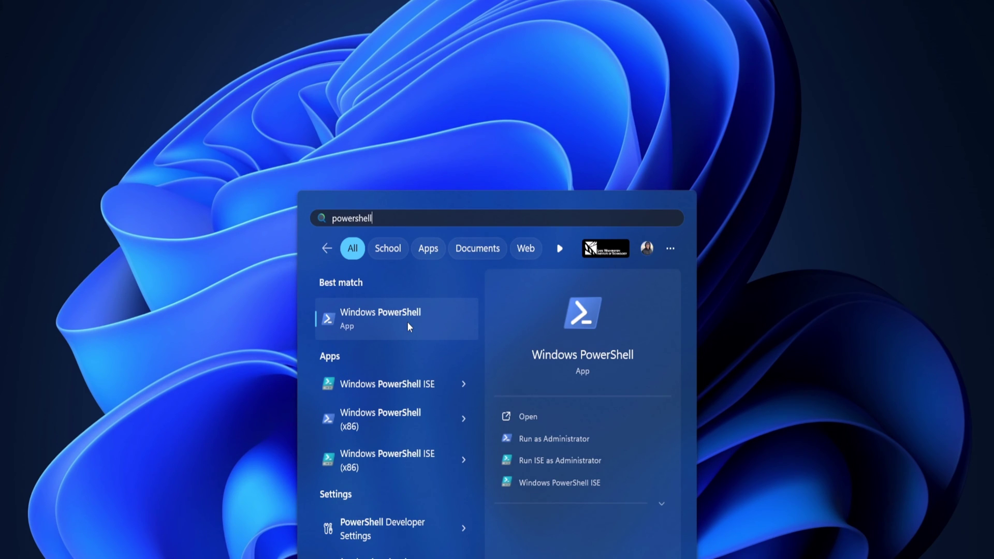
left_click(407, 322)
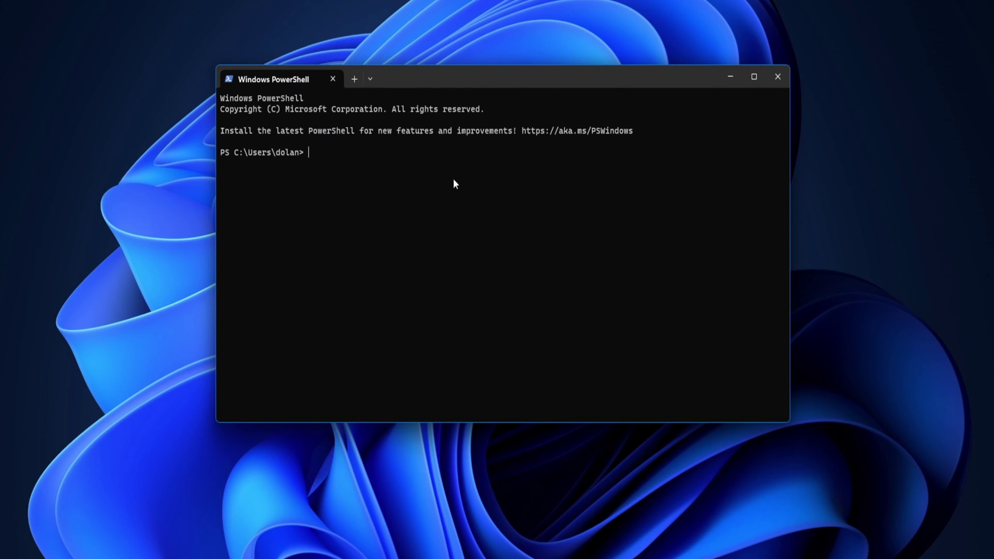
type("devmgmt.msc")
key("Return")
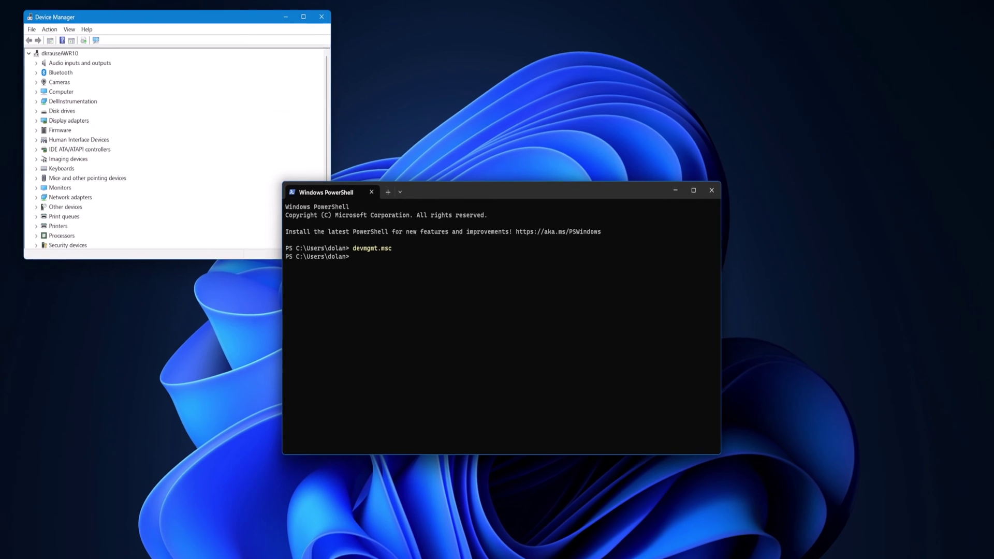
key("alt+F4")
left_click(708, 196)
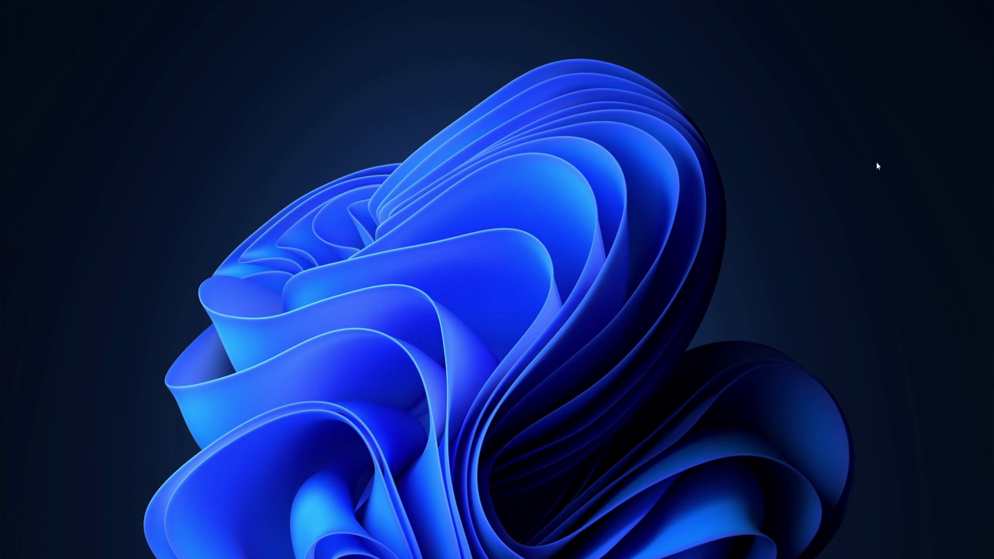